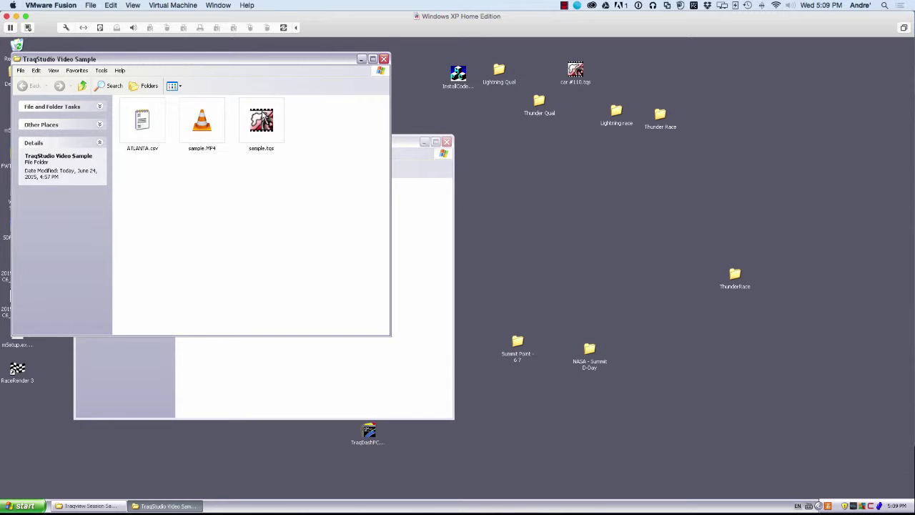
- Open sample.tqs from the TraqStudio Video Sample folder in TraqStudio
double_click(264, 121)
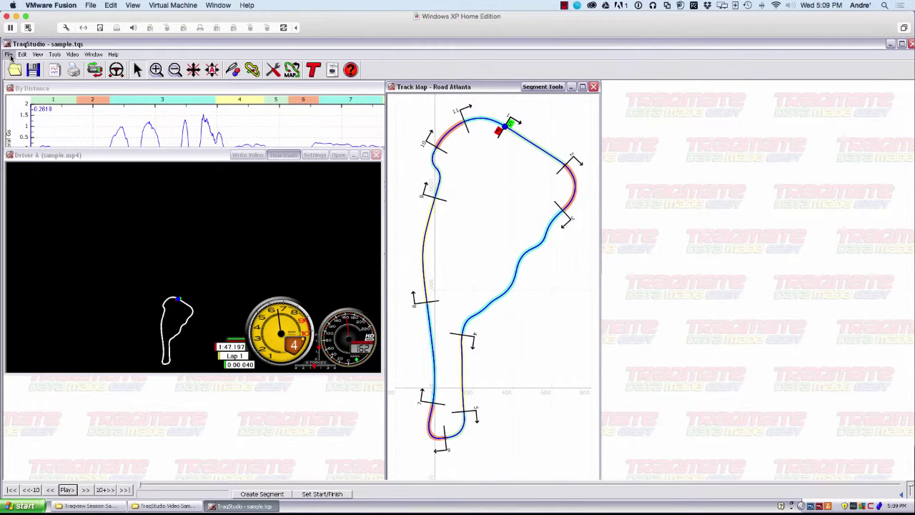
- Export Driver A's session data in Traqmate Standard CSV format to ATLANTA.csv
click(9, 55)
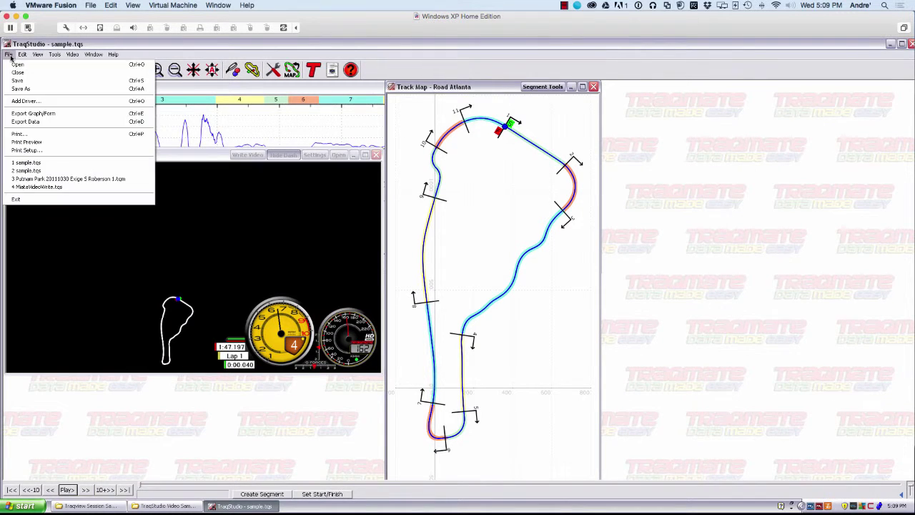
click(25, 122)
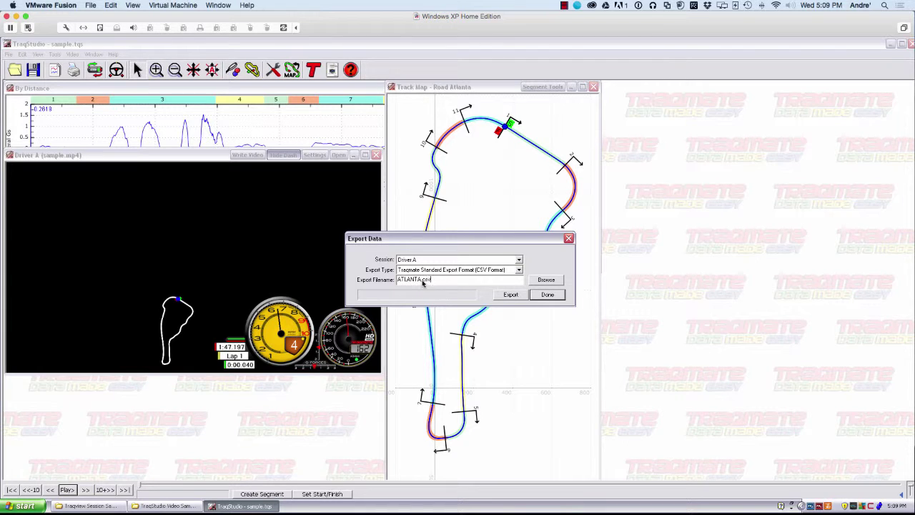
click(505, 298)
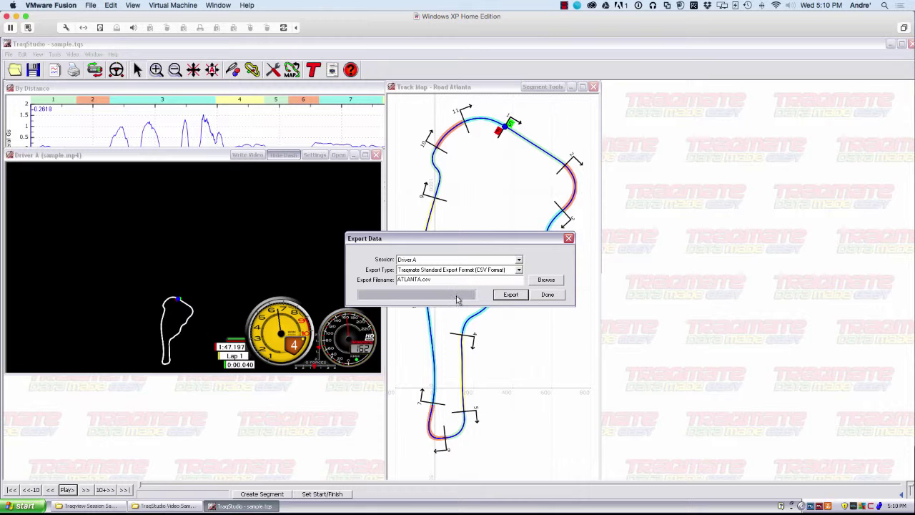
- Finish the export and quit TraqStudio without saving changes to sample.tqs
click(548, 295)
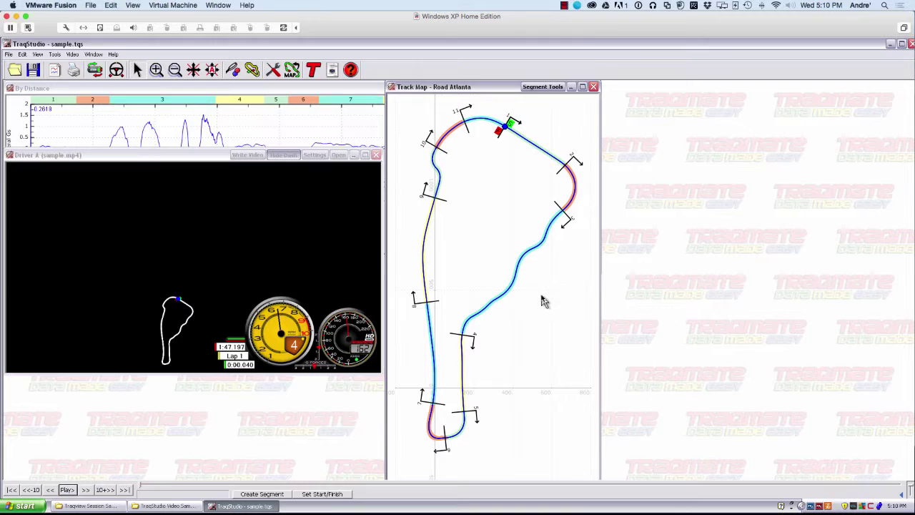
click(911, 43)
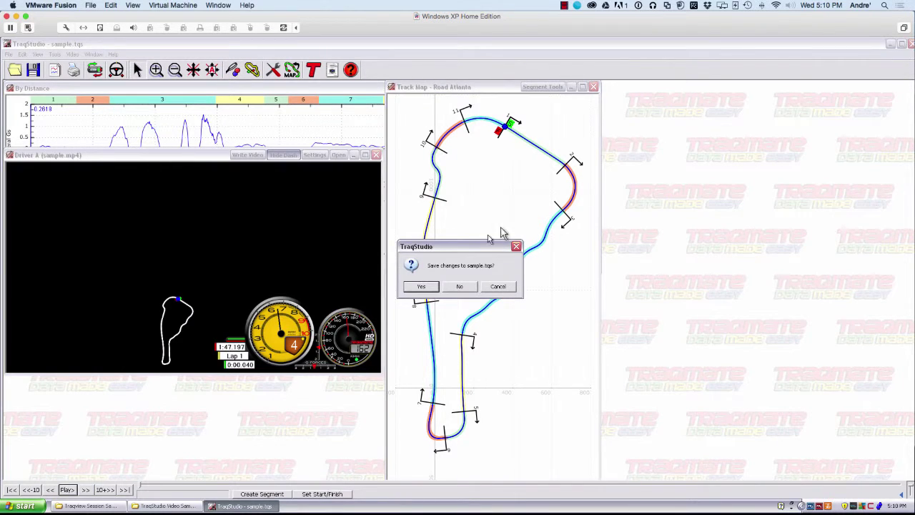
click(462, 284)
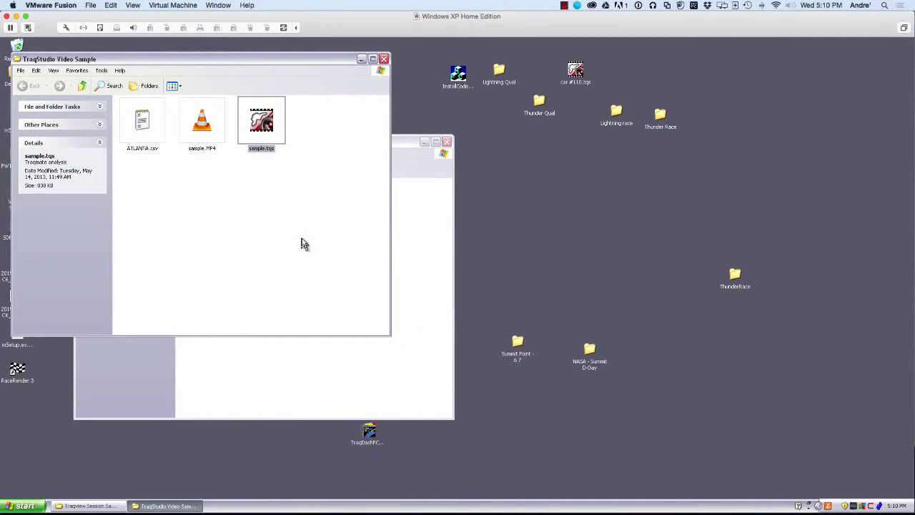
click(172, 192)
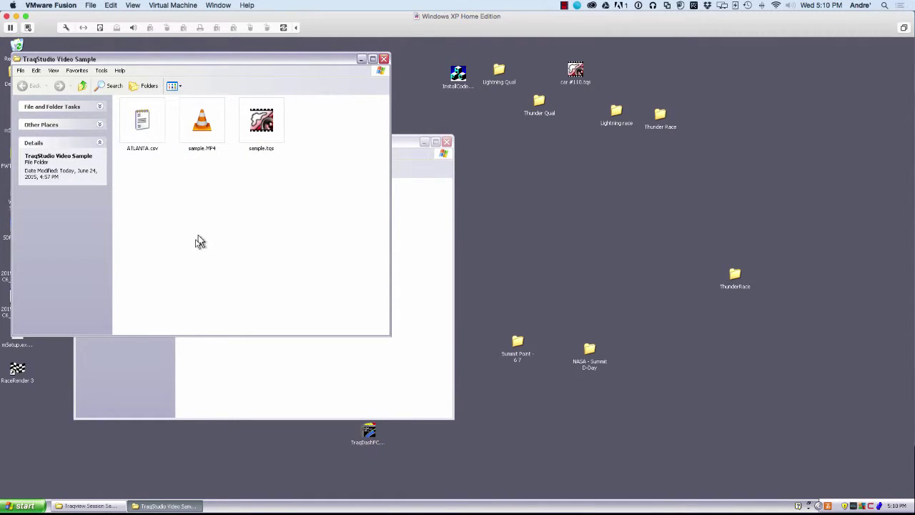
- Launch RaceRender 3 and pick the Datalogger - Simple template for a new project
double_click(17, 369)
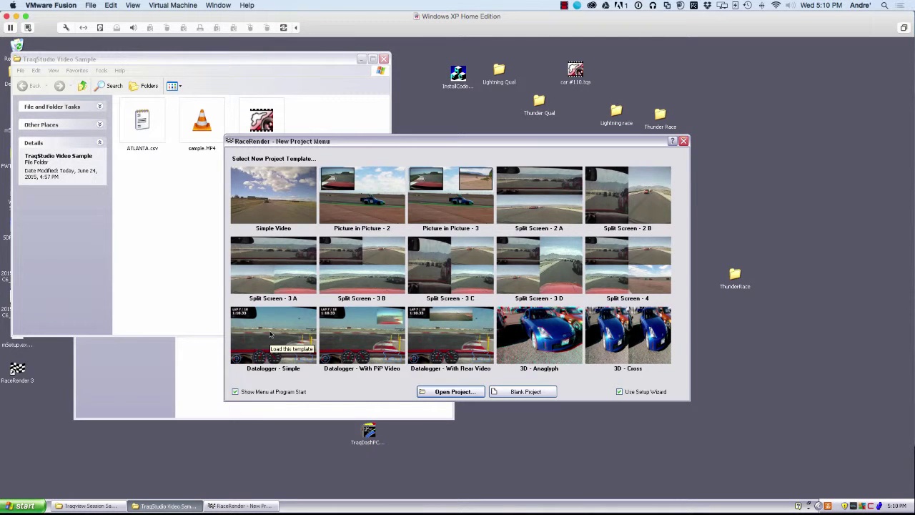
click(271, 334)
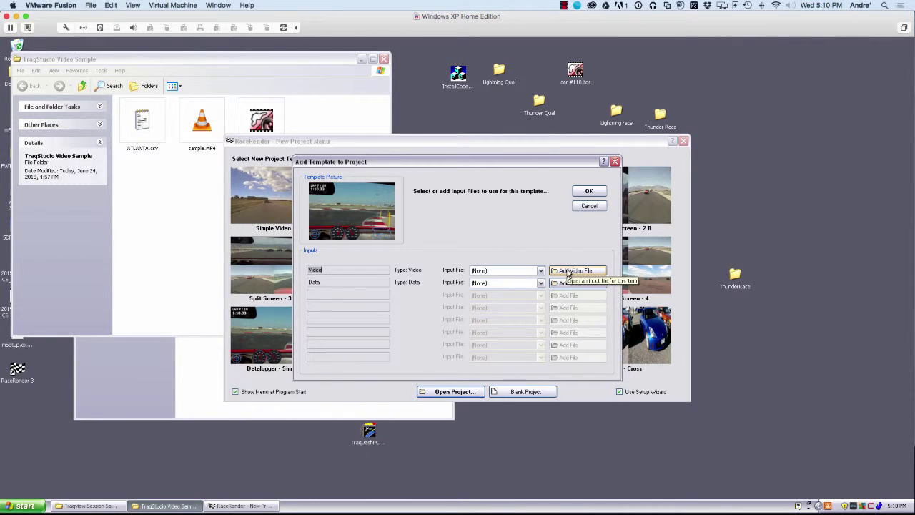
- Set sample.MP4 as the template's video input
click(570, 272)
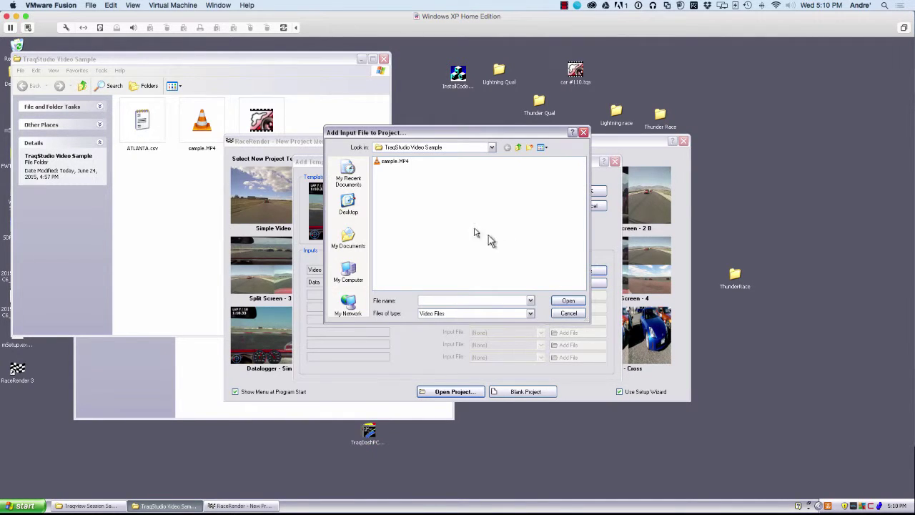
click(400, 162)
click(568, 301)
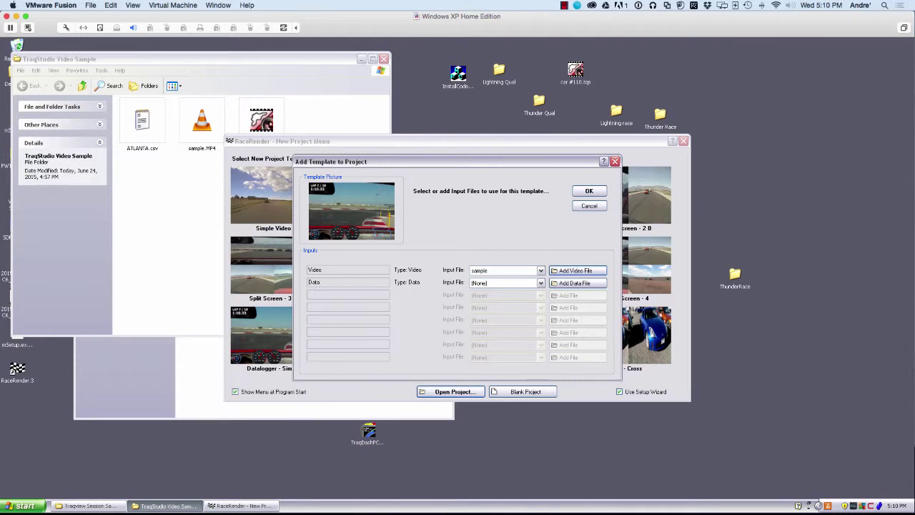
- Set ATLANTA.csv from the same folder as the data input and accept both inputs
click(572, 283)
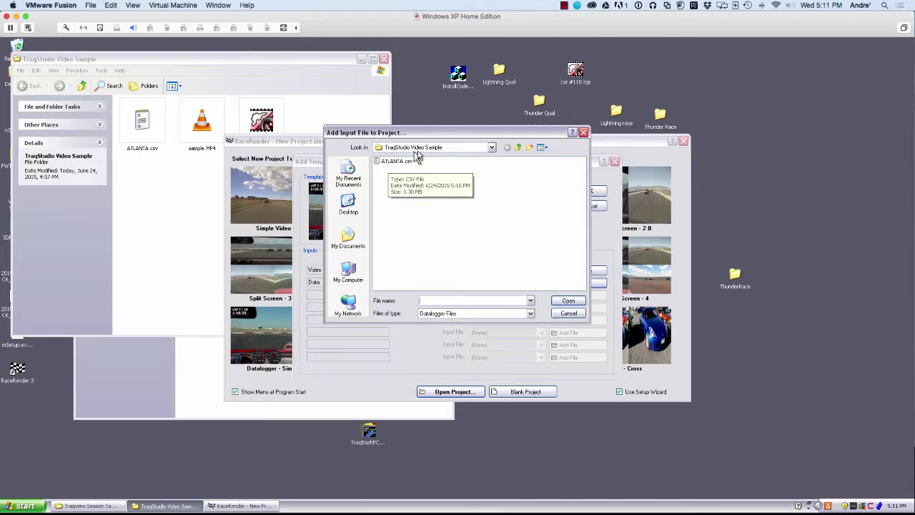
click(465, 150)
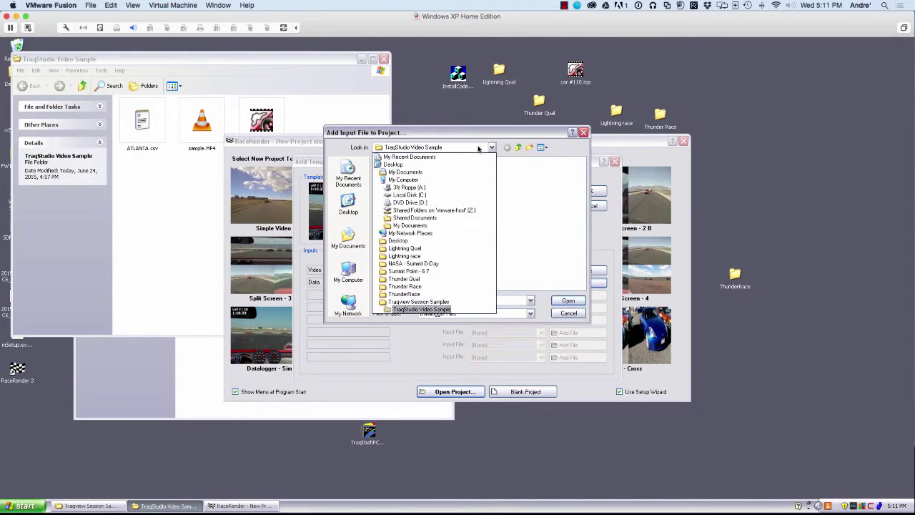
click(505, 157)
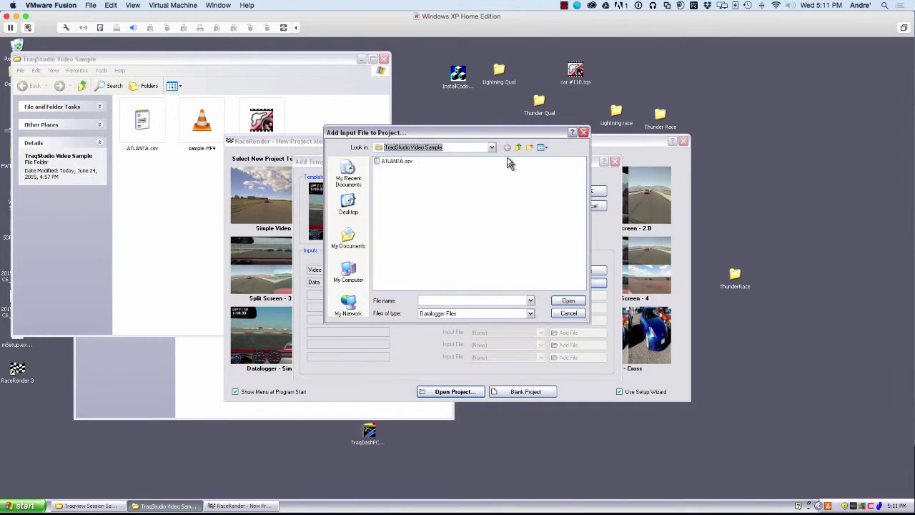
click(399, 162)
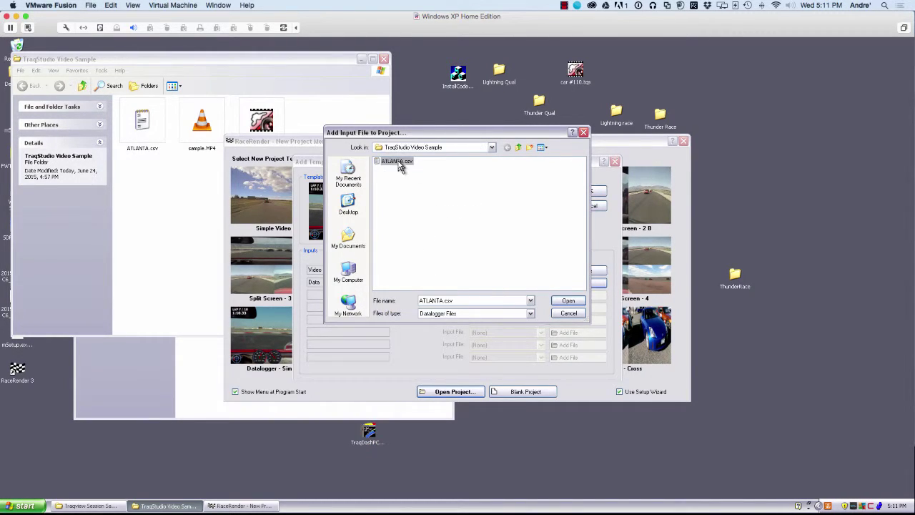
click(560, 302)
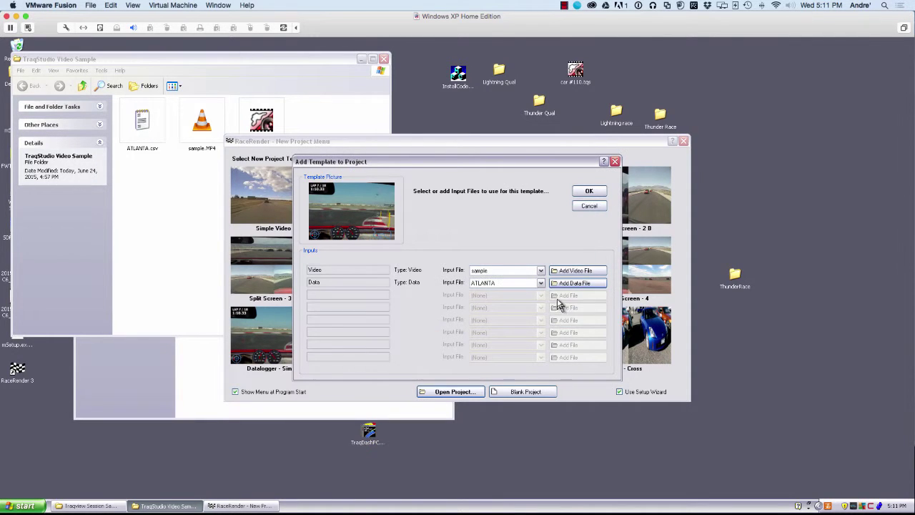
click(586, 190)
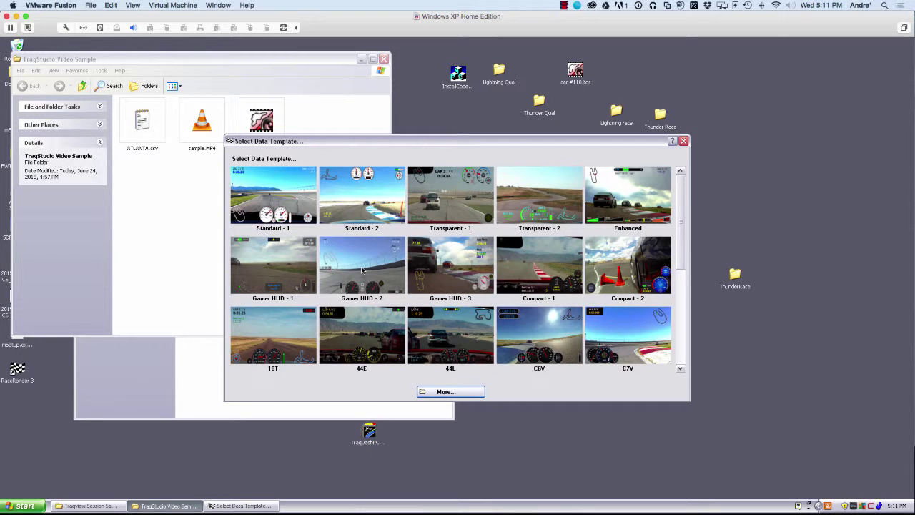
- Choose the Gamer HUD - 2 overlay and raise its Speed Max value above 120
click(362, 270)
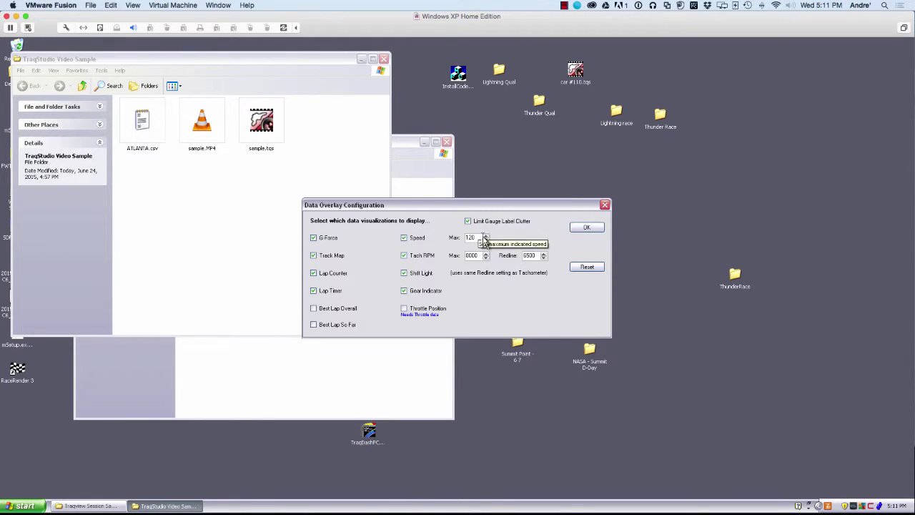
drag(476, 237, 460, 237)
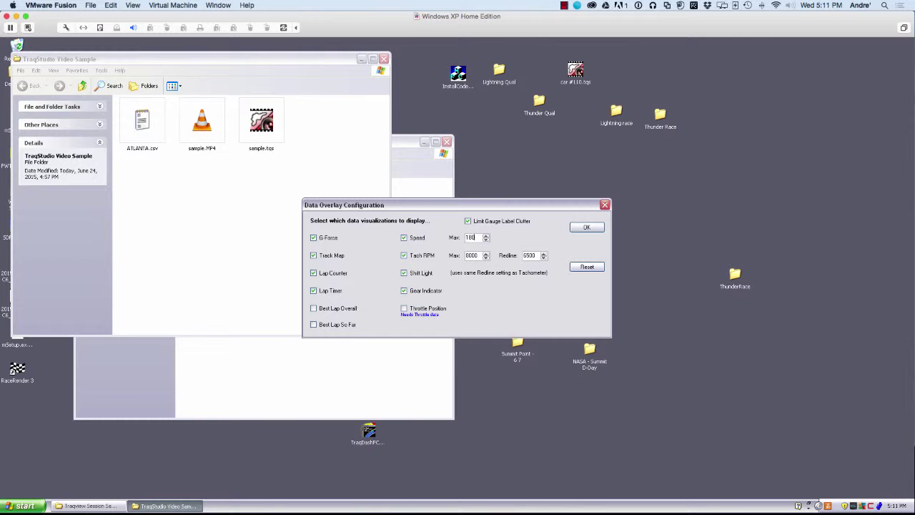
click(586, 227)
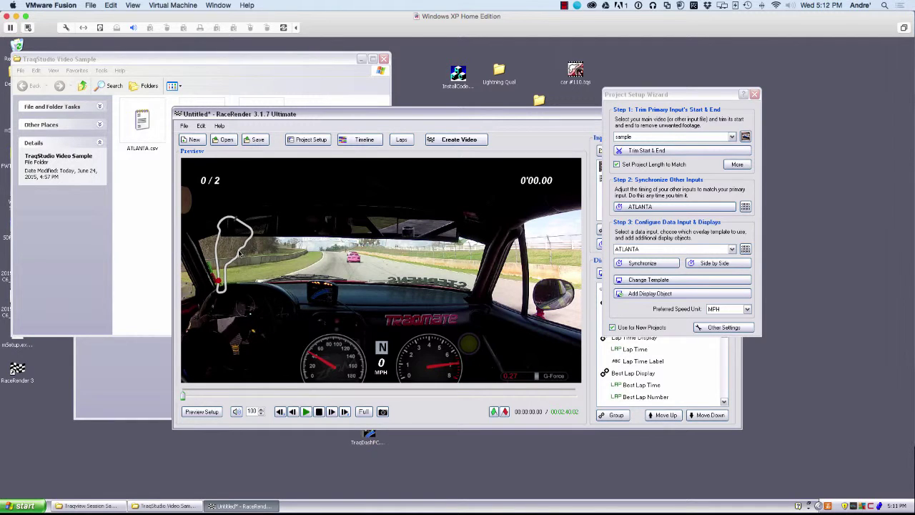
- Place the track map bottom-left, lap counter top-left, lap timer top-right, then close the wizard
drag(240, 254, 220, 334)
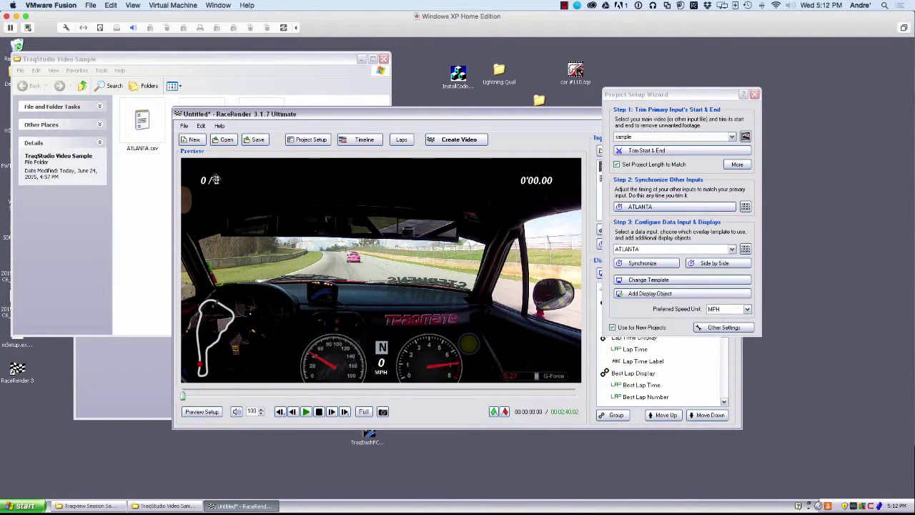
drag(215, 180, 201, 166)
drag(546, 181, 566, 168)
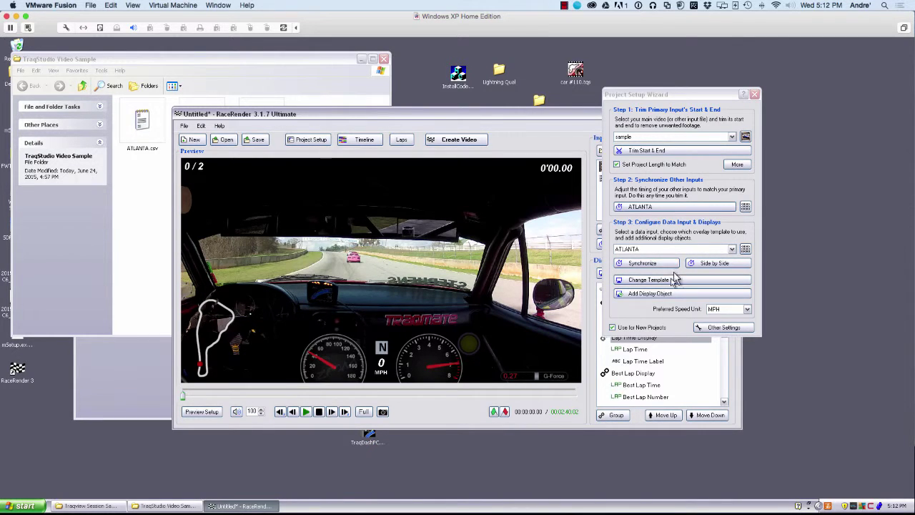
click(755, 95)
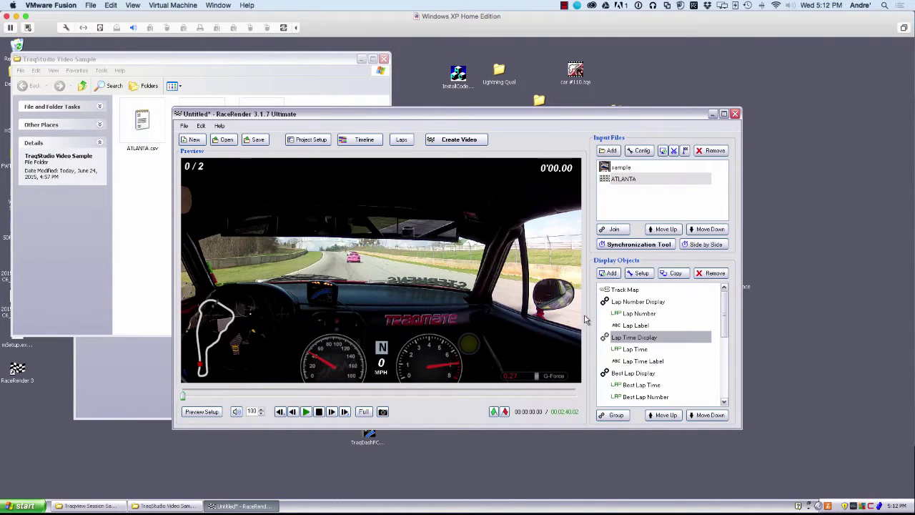
- Save the project as Test and choose Windows Media Video output at 1920 x 1080
click(458, 140)
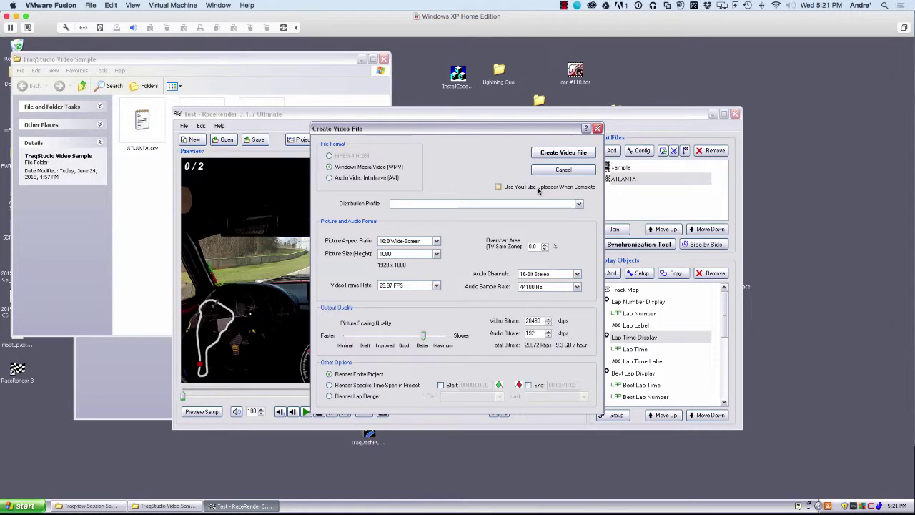
- Render the video to Test.wmv in the GTR Event 2012 folder, overwriting the existing file
click(554, 155)
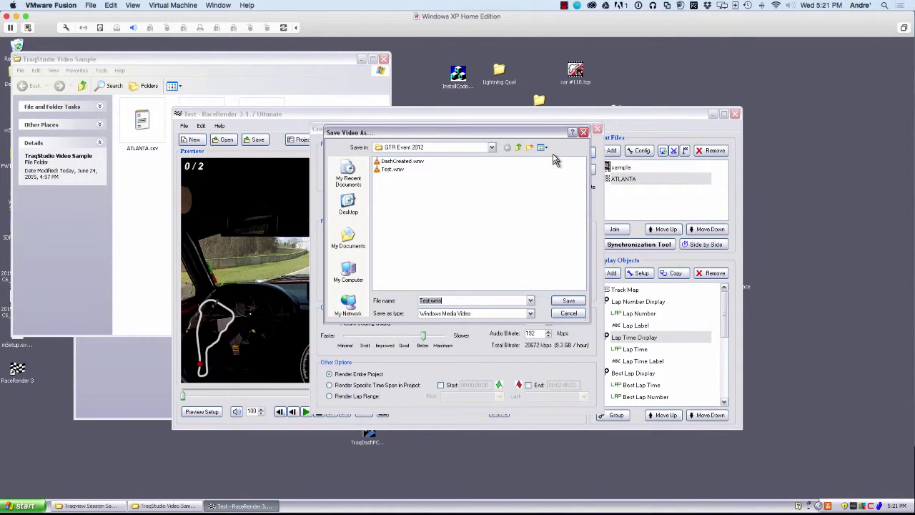
click(388, 170)
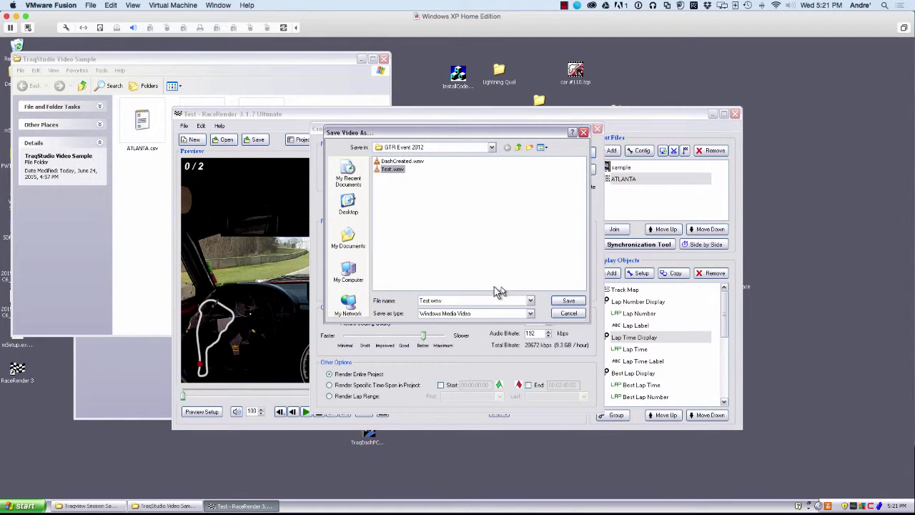
click(565, 302)
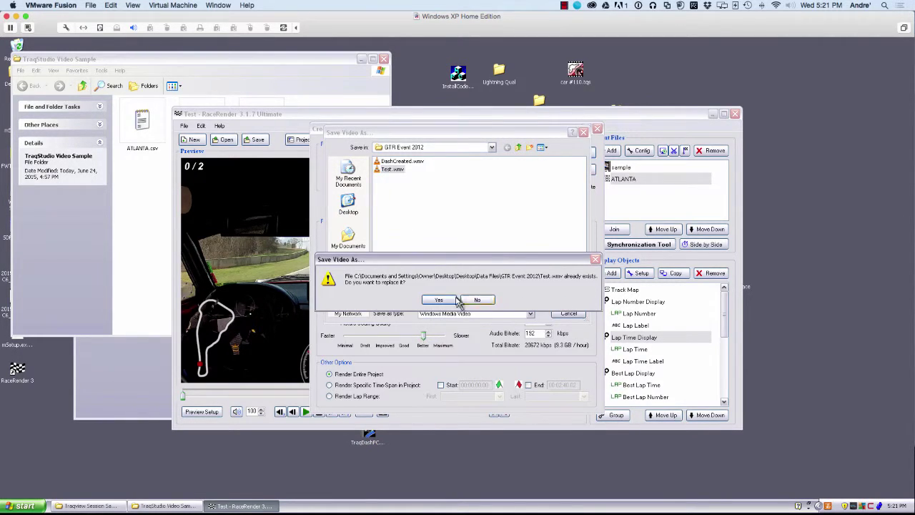
click(438, 301)
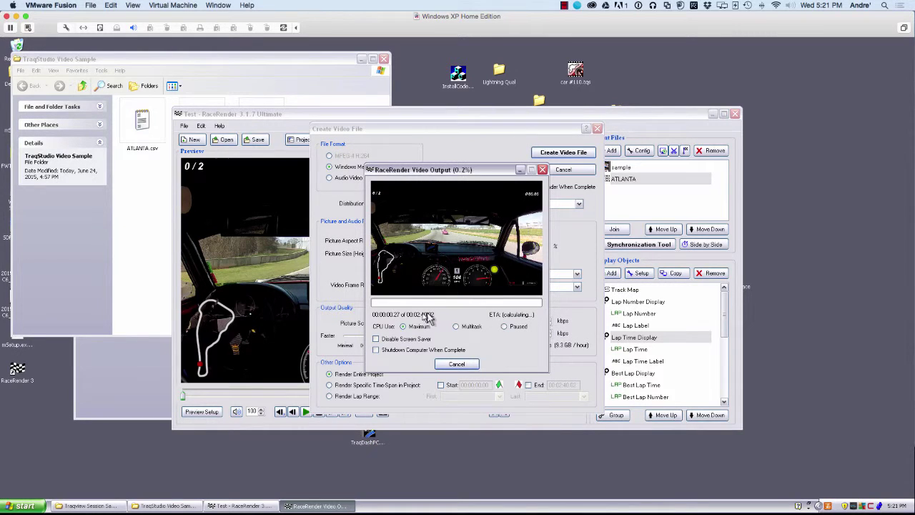